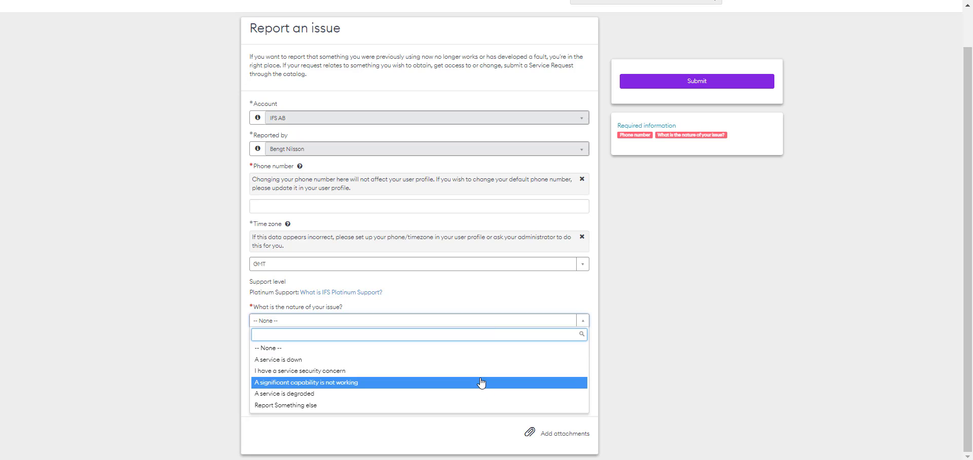
Choose 'A significant capability is not working', enter the contact phone number, and set urgency to Moderate.
{"action": "left_click", "coordinate": [481, 382]}
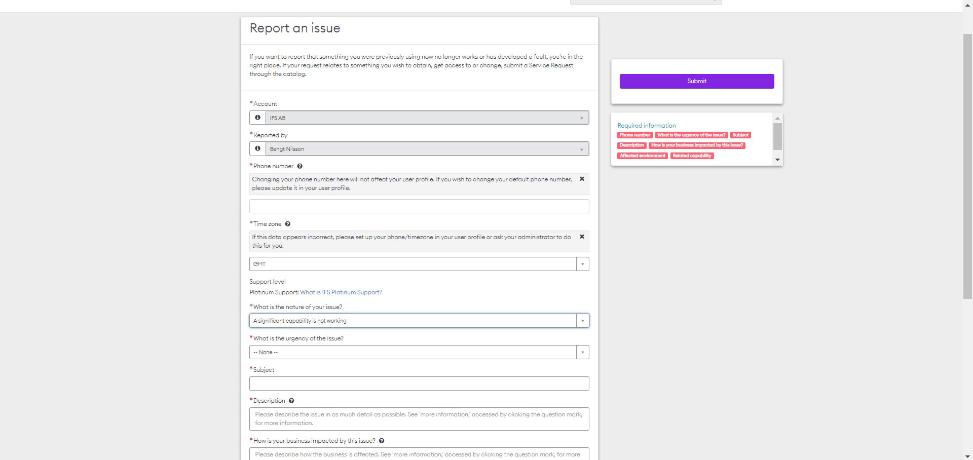
{"action": "left_click", "coordinate": [385, 202]}
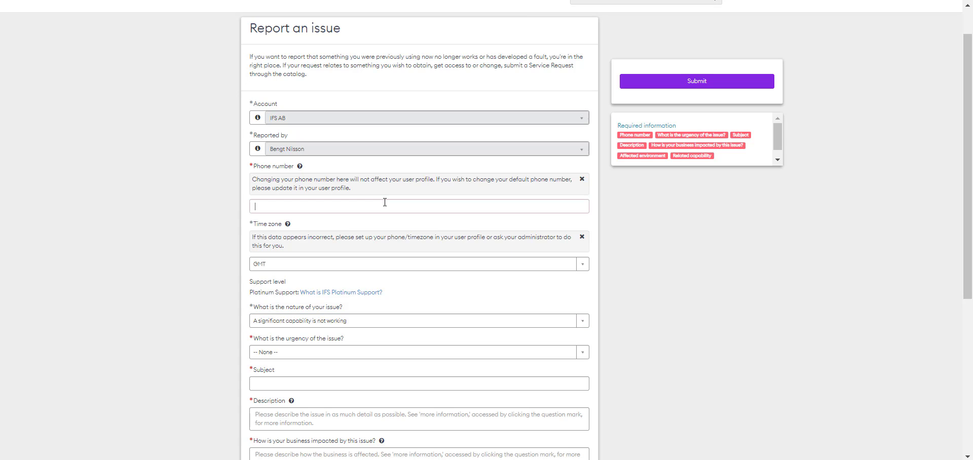
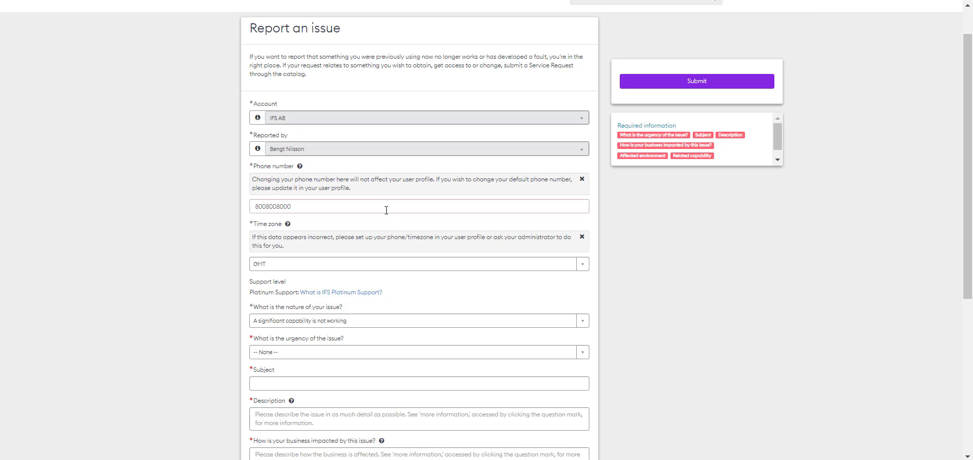
{"action": "scroll", "coordinate": [387, 211], "scroll_direction": "down", "scroll_amount": 5}
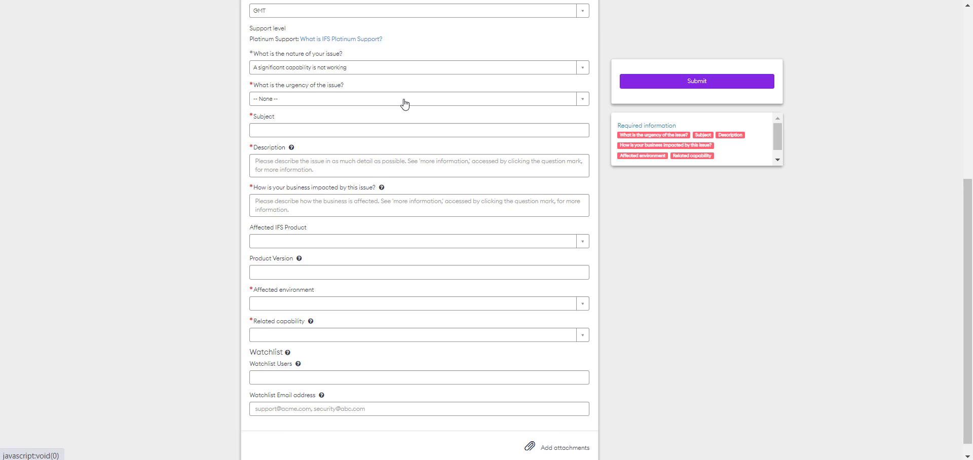
{"action": "left_click", "coordinate": [404, 102]}
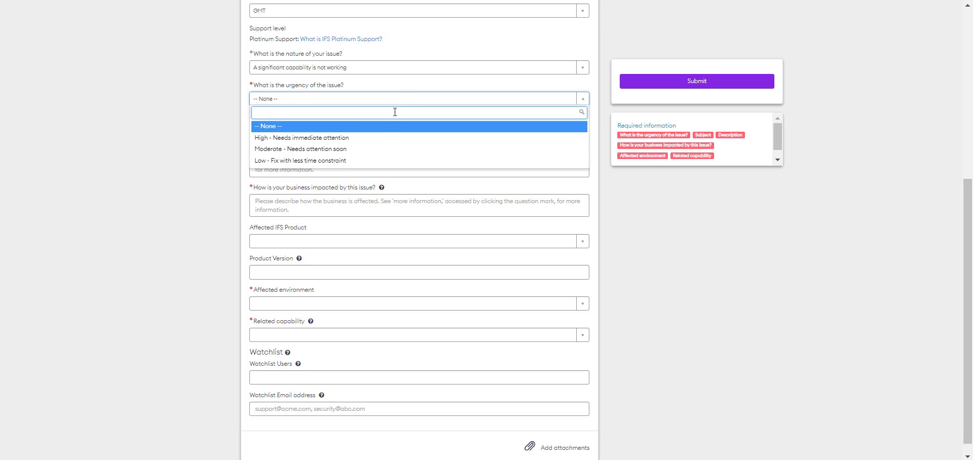
{"action": "left_click", "coordinate": [377, 149]}
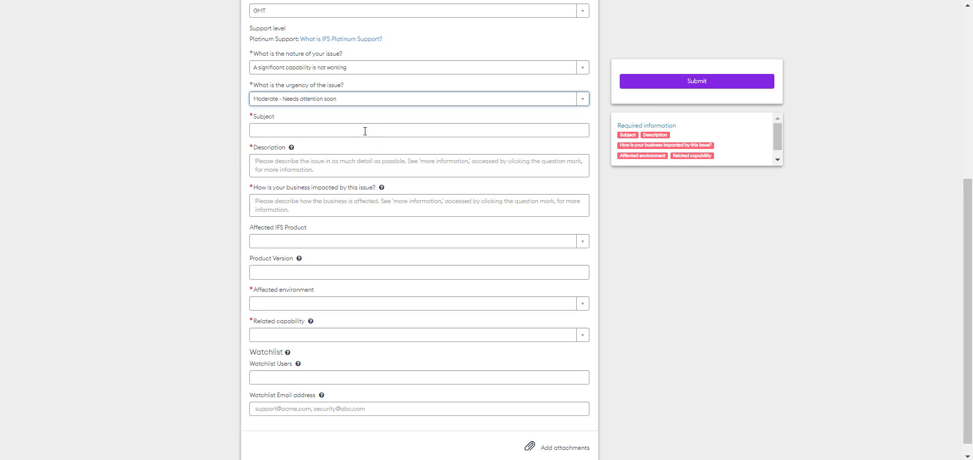
Fill in subject 'Help', description 'Help please' and business impact 'Impacted'.
{"action": "left_click", "coordinate": [365, 132]}
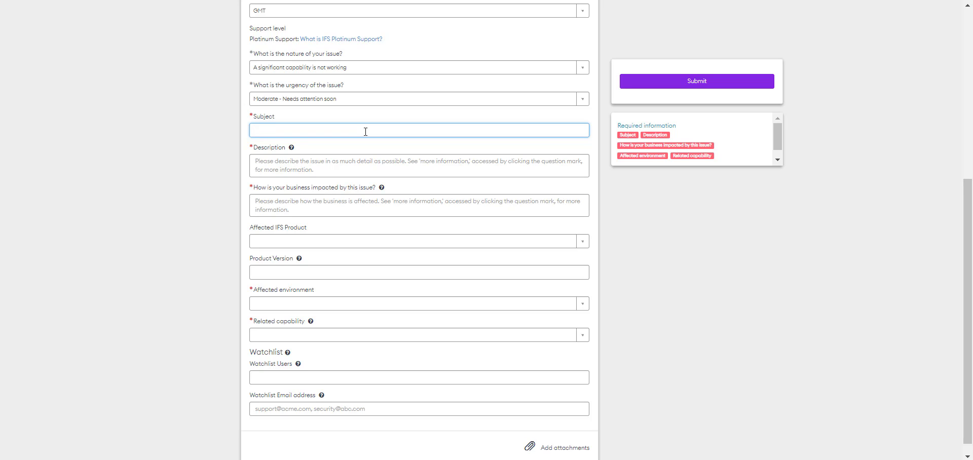
{"action": "type", "text": "Help"}
{"action": "key", "text": "Tab"}
{"action": "key", "text": "Tab"}
{"action": "type", "text": "Hel"}
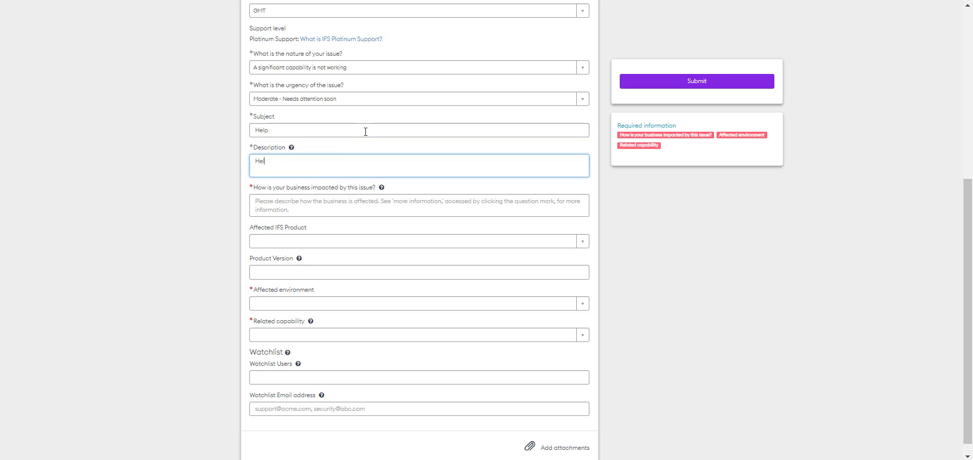
{"action": "type", "text": "p please"}
{"action": "left_click", "coordinate": [452, 200]}
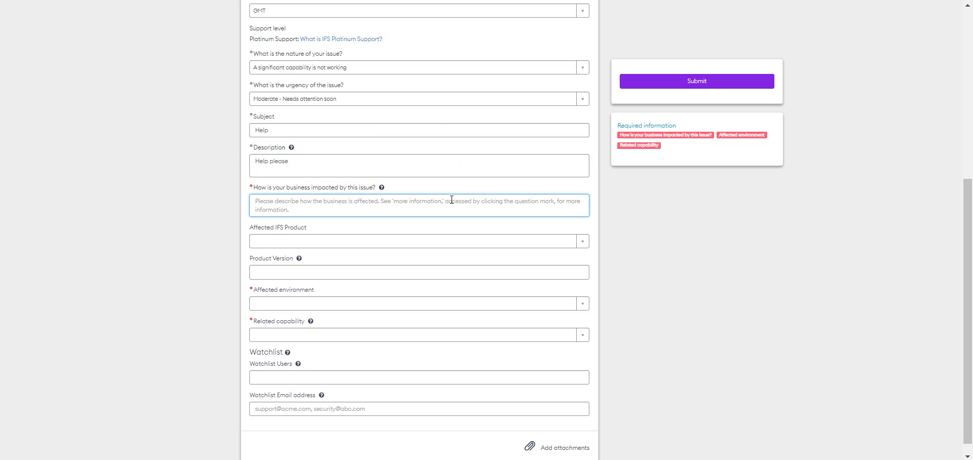
{"action": "type", "text": "test"}
{"action": "key", "text": "BackSpace"}
{"action": "key", "text": "BackSpace"}
{"action": "key", "text": "BackSpace"}
{"action": "key", "text": "BackSpace"}
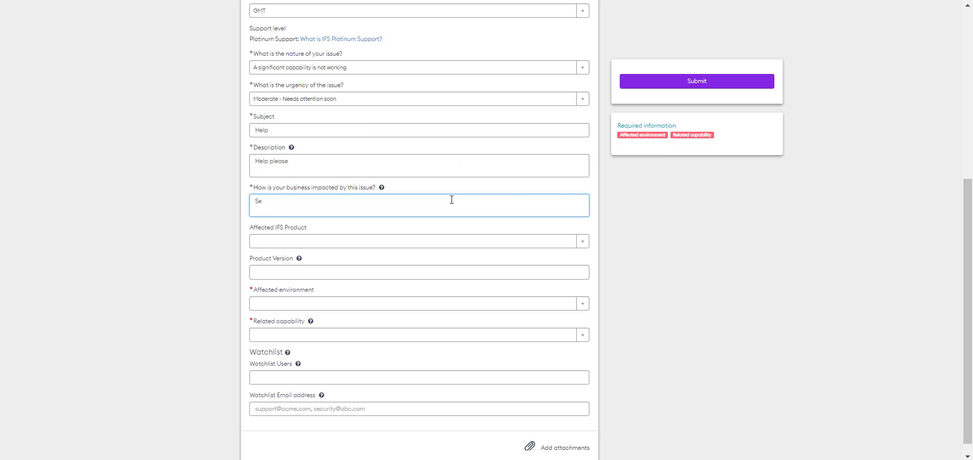
{"action": "type", "text": "Impacted"}
Set the product to IFS AB - IFS Cloud and the environment to THOR-Build Place.
{"action": "left_click", "coordinate": [583, 242]}
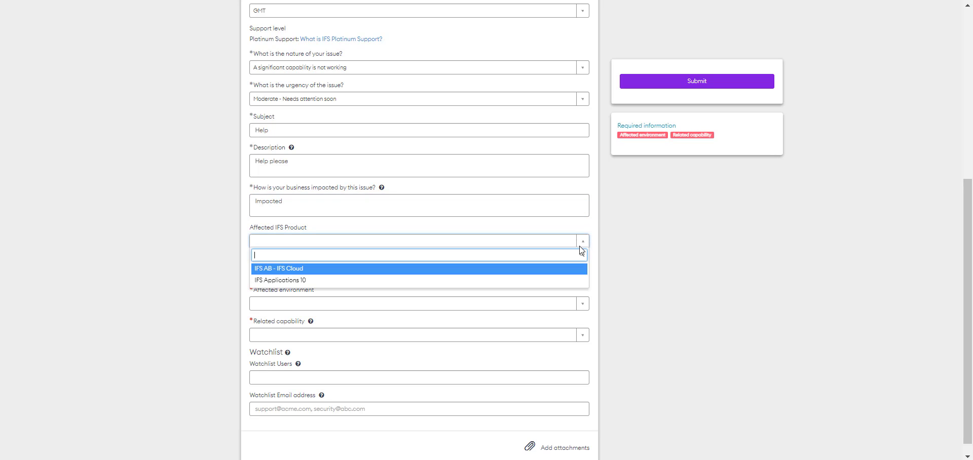
{"action": "left_click", "coordinate": [540, 270]}
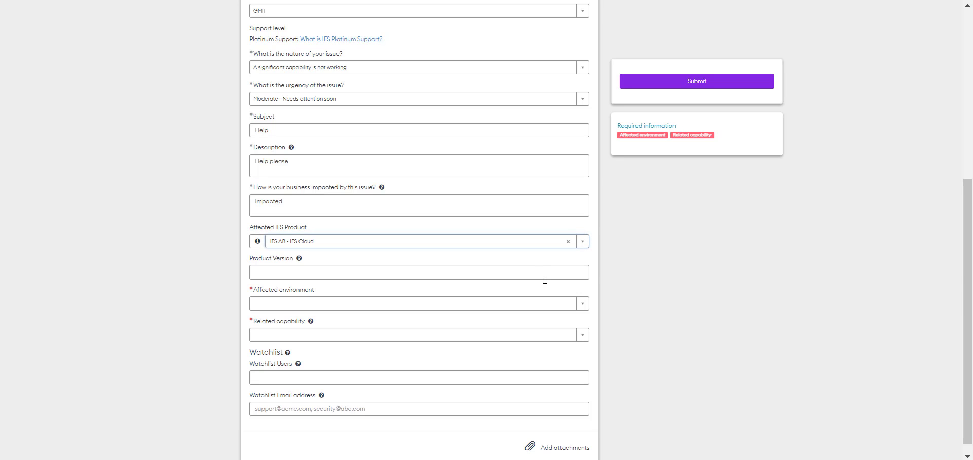
{"action": "scroll", "coordinate": [545, 280], "scroll_direction": "down", "scroll_amount": 1}
{"action": "left_click", "coordinate": [582, 288]}
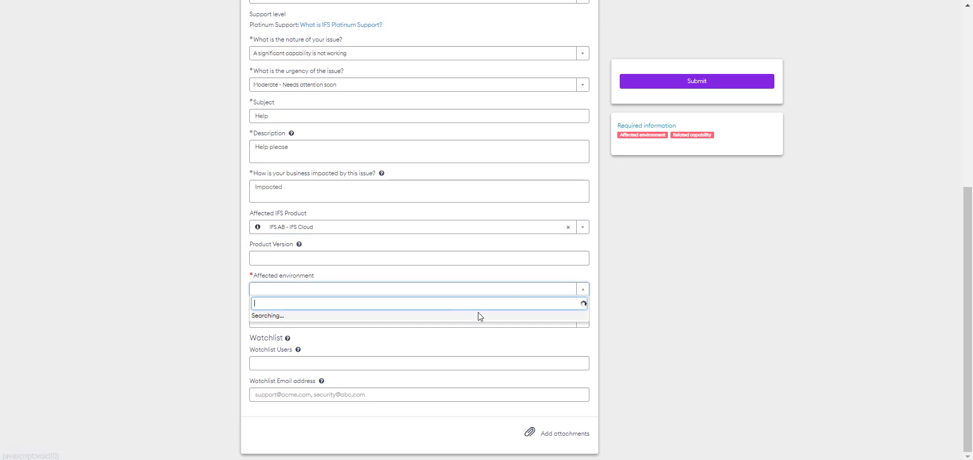
{"action": "left_click", "coordinate": [464, 326]}
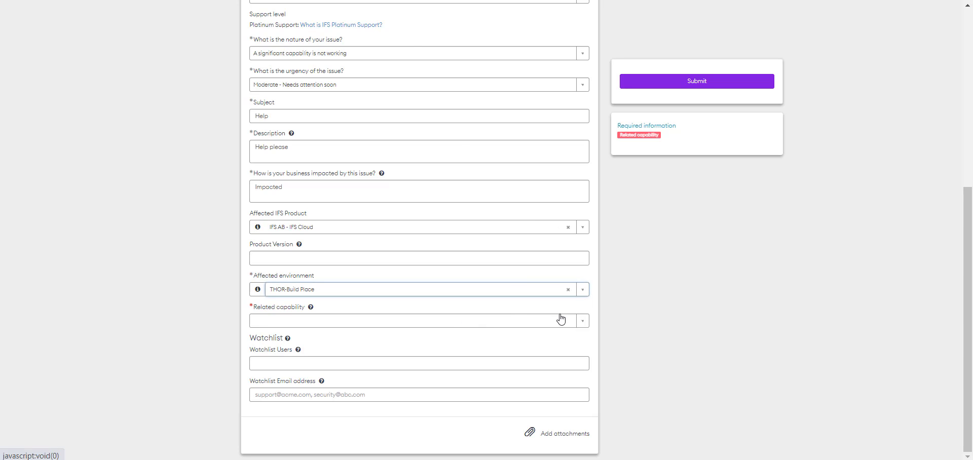
Set capability Cloud Services with sub-capability Automation & Self Service, then submit the case.
{"action": "left_click", "coordinate": [582, 321]}
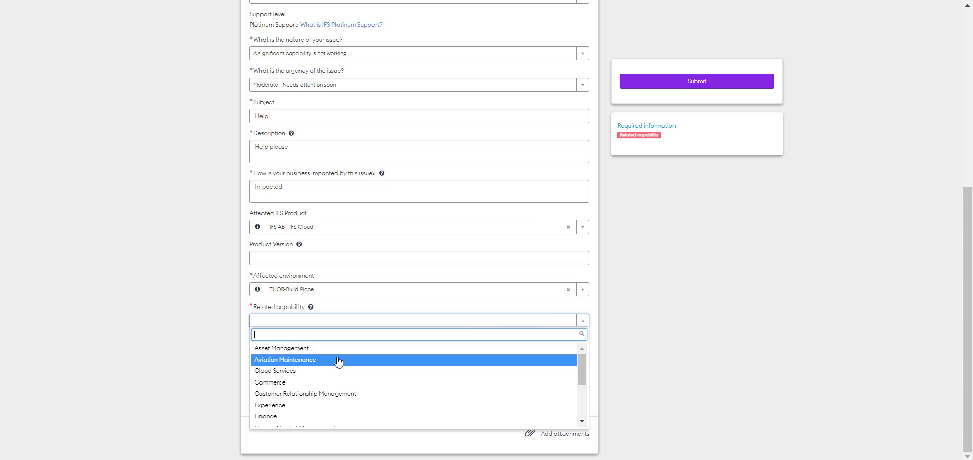
{"action": "left_click", "coordinate": [327, 374]}
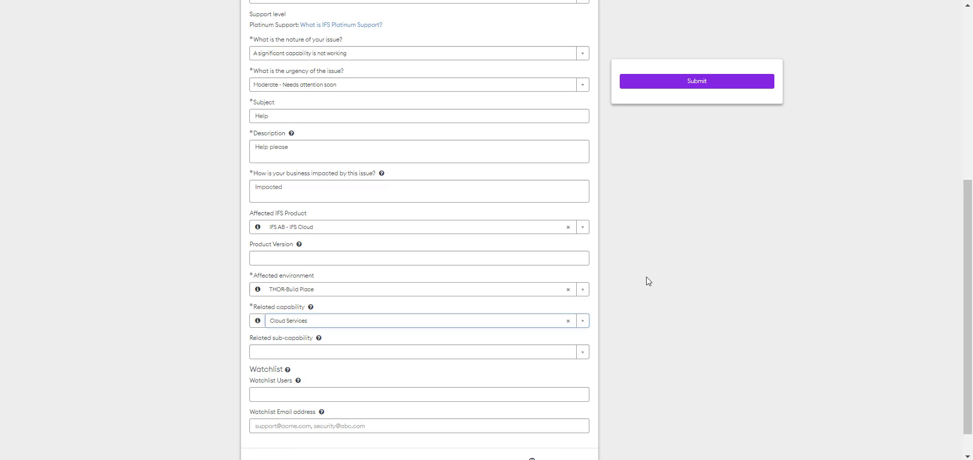
{"action": "scroll", "coordinate": [644, 281], "scroll_direction": "down", "scroll_amount": 1}
{"action": "left_click", "coordinate": [584, 321]}
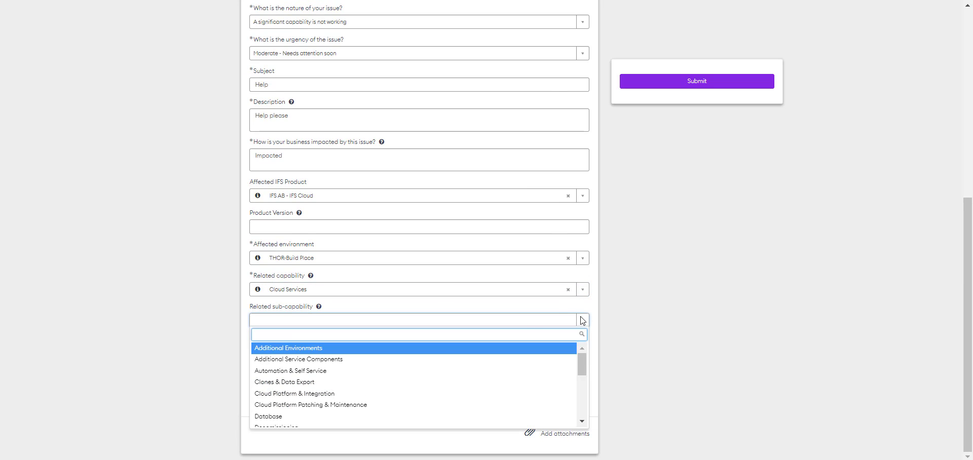
{"action": "left_click", "coordinate": [403, 377]}
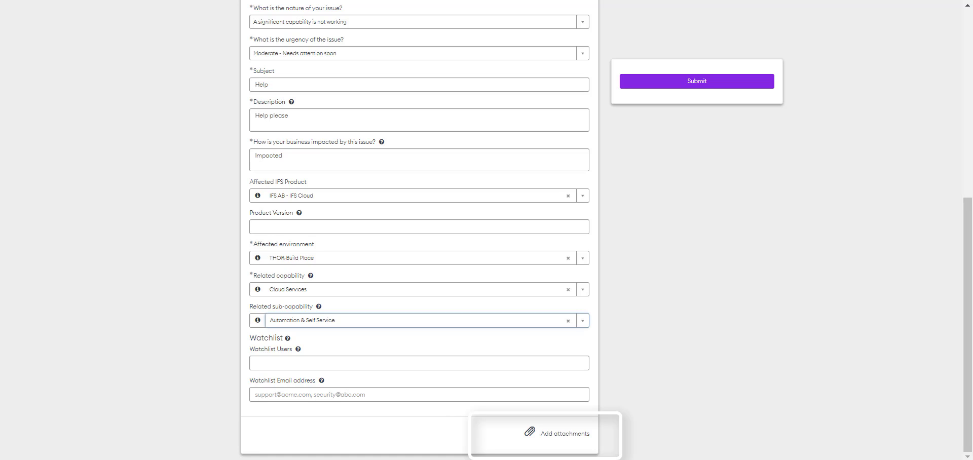
{"action": "left_click", "coordinate": [724, 82]}
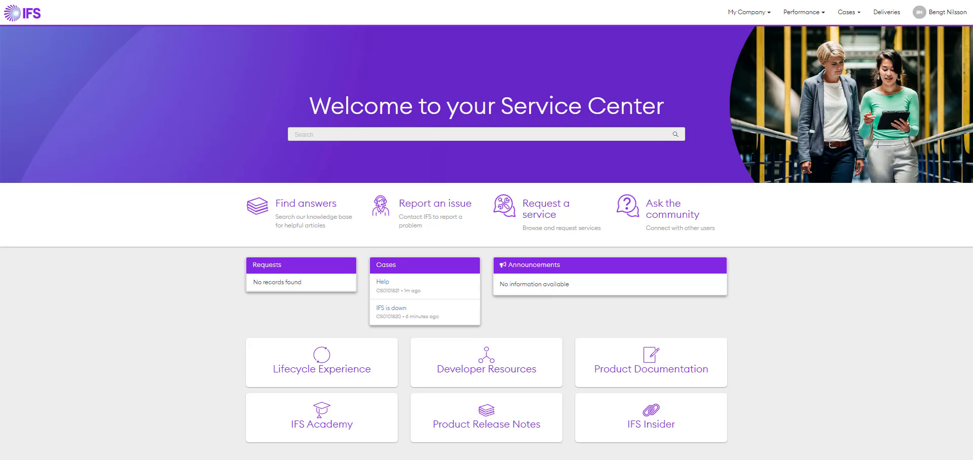
Start a second issue report with the nature 'Report Something else'.
{"action": "left_click", "coordinate": [433, 216]}
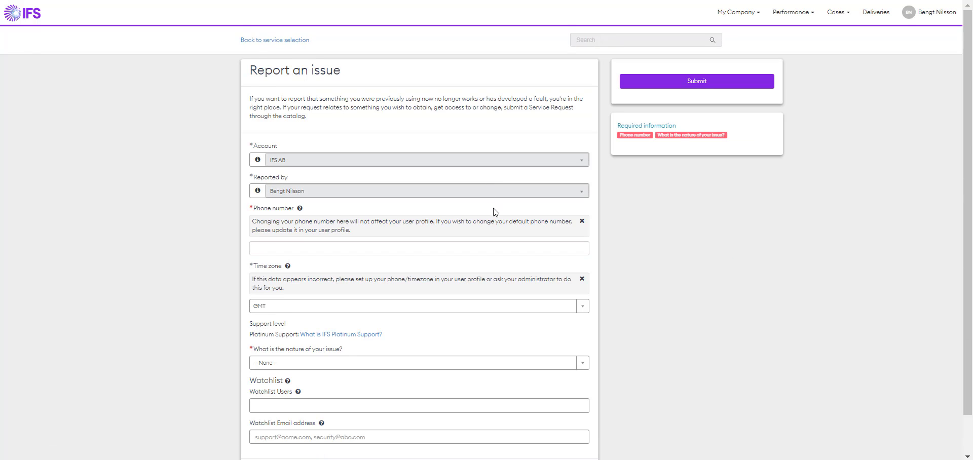
{"action": "scroll", "coordinate": [495, 210], "scroll_direction": "down", "scroll_amount": 2}
{"action": "left_click", "coordinate": [583, 321]}
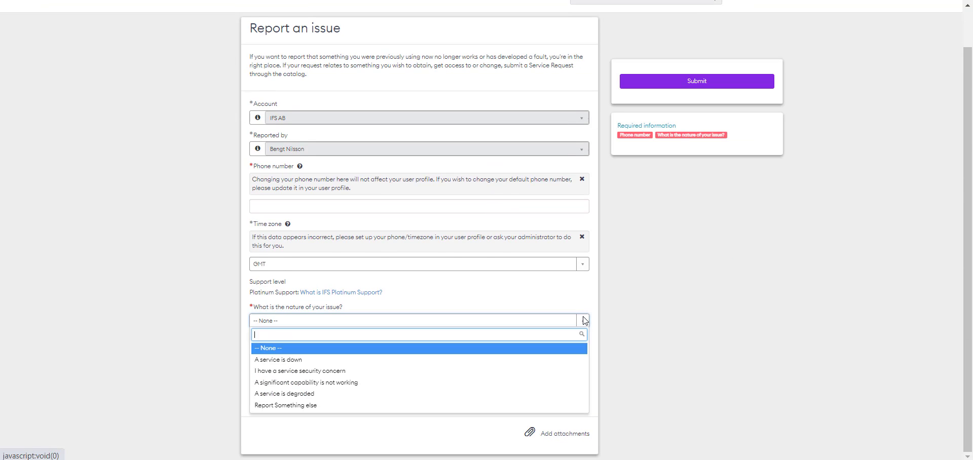
{"action": "left_click", "coordinate": [563, 405]}
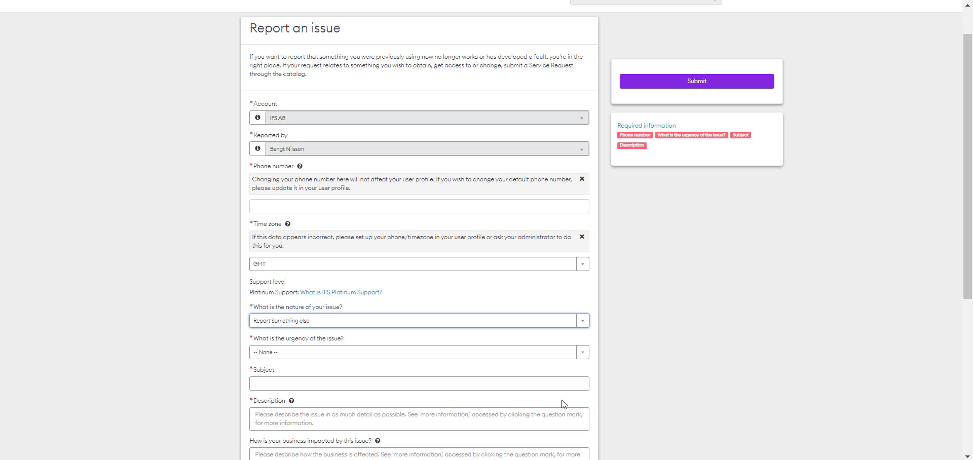
{"action": "scroll", "coordinate": [715, 339], "scroll_direction": "down", "scroll_amount": 3}
{"action": "scroll", "coordinate": [715, 339], "scroll_direction": "up", "scroll_amount": 1}
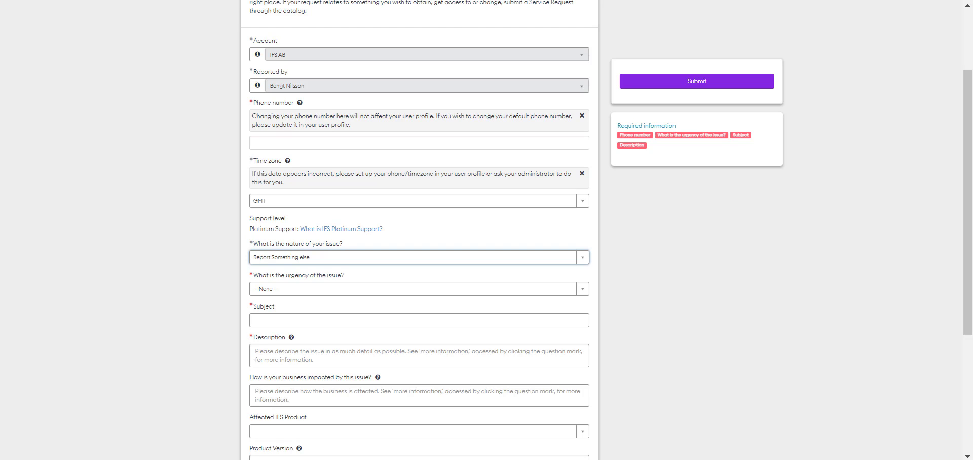
Enter the contact phone number and set urgency to Low - Fix with less time constraint.
{"action": "left_click", "coordinate": [481, 146]}
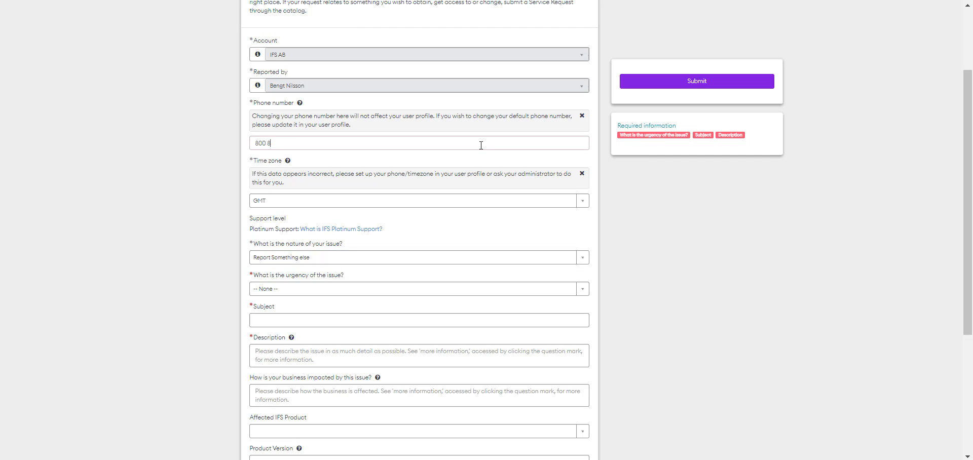
{"action": "left_click", "coordinate": [583, 291]}
{"action": "left_click", "coordinate": [537, 352]}
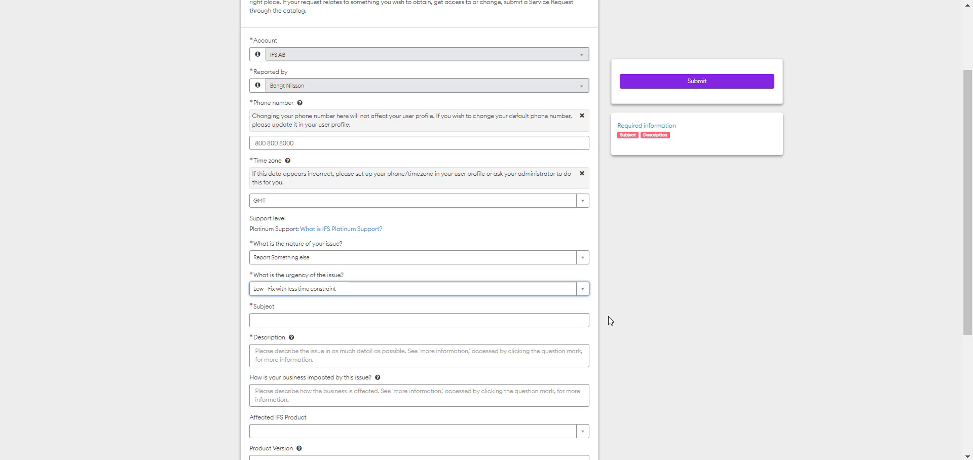
{"action": "scroll", "coordinate": [611, 321], "scroll_direction": "down", "scroll_amount": 4}
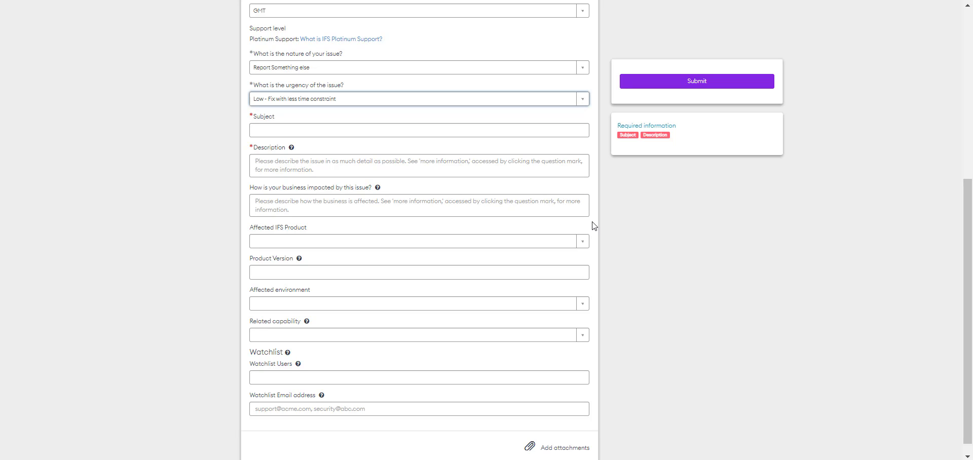
Fill in subject 'Additional Help', description 'Help Please' and business impact 'Moderately'.
{"action": "left_click", "coordinate": [434, 128]}
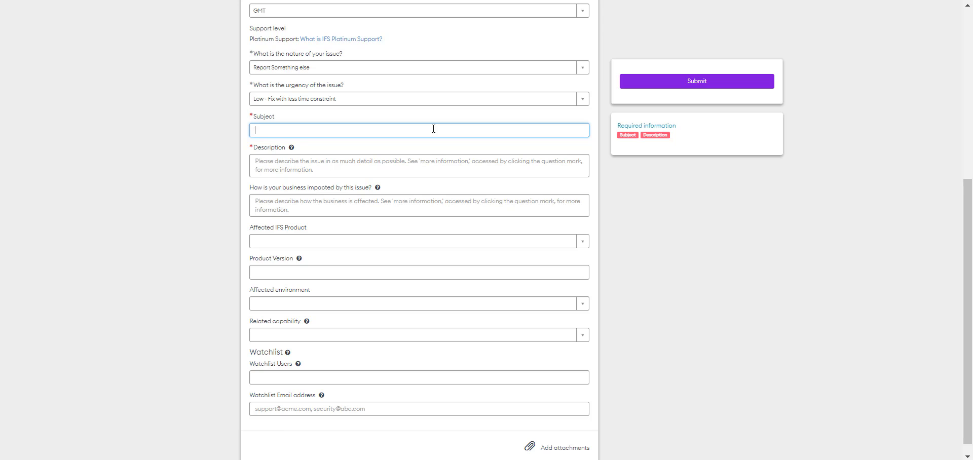
{"action": "type", "text": "Additional Help"}
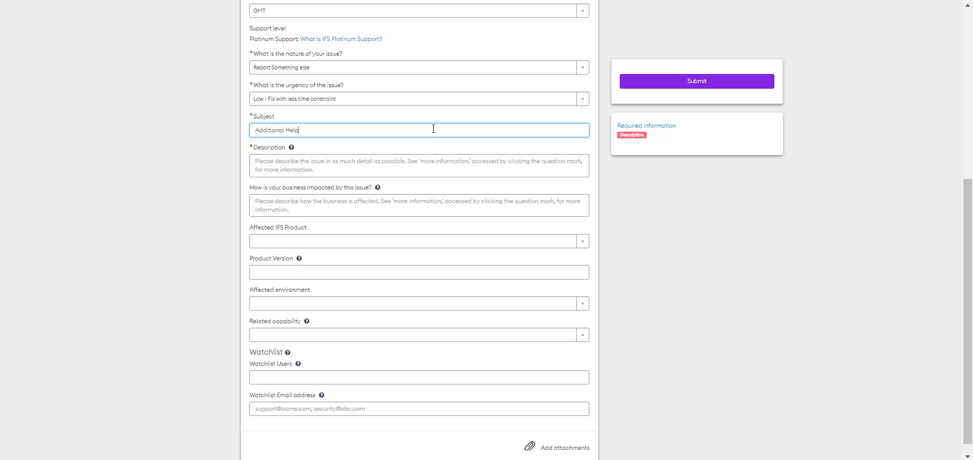
{"action": "key", "text": "Tab"}
{"action": "key", "text": "Tab"}
{"action": "type", "text": "Help Ple"}
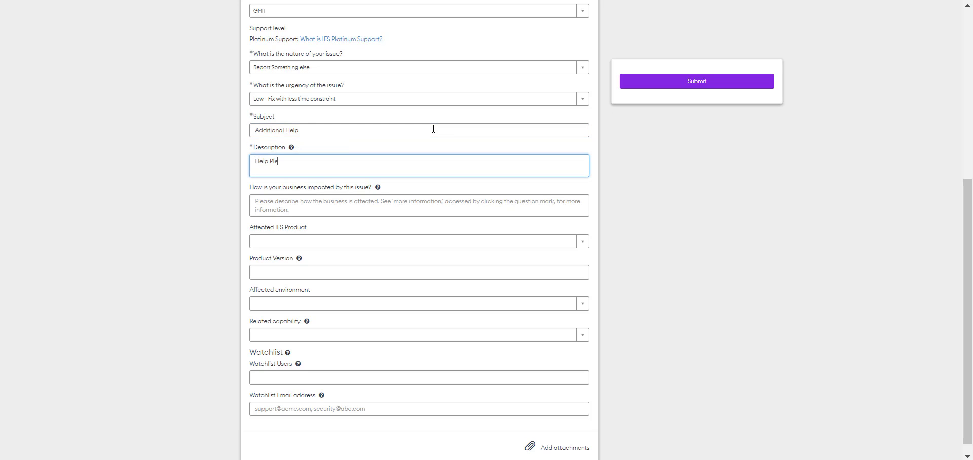
{"action": "type", "text": "ase"}
{"action": "left_click", "coordinate": [428, 209]}
{"action": "type", "text": "Moderate"}
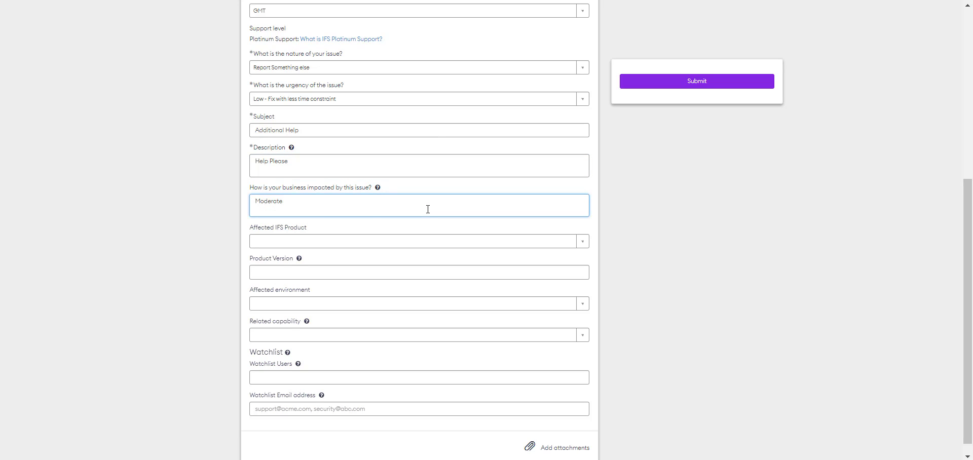
{"action": "type", "text": "ly"}
{"action": "left_click", "coordinate": [430, 256]}
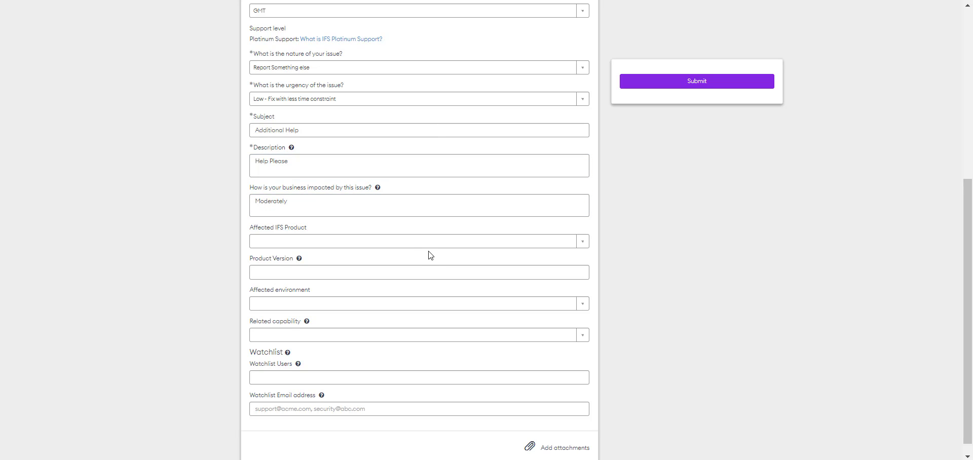
Set the product to IFS AB - IFS Cloud and the environment to THOR-CLD-STG.
{"action": "left_click", "coordinate": [576, 244]}
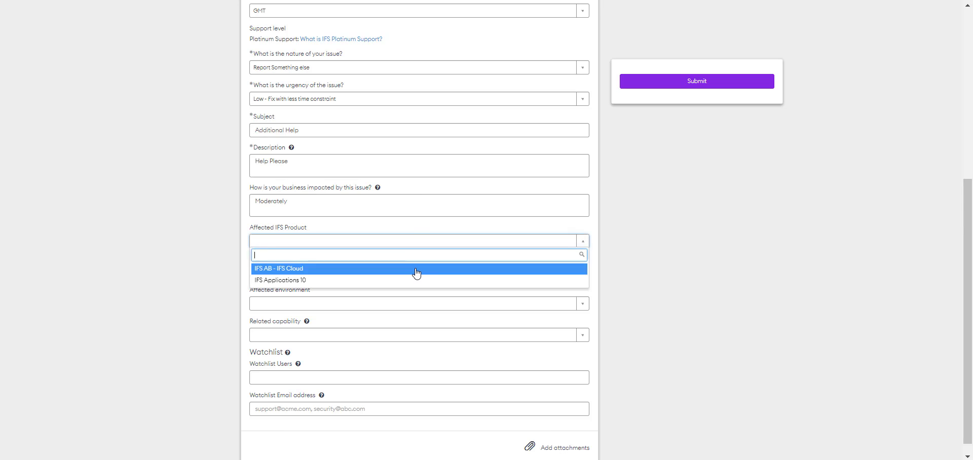
{"action": "left_click", "coordinate": [415, 270]}
{"action": "left_click", "coordinate": [579, 307]}
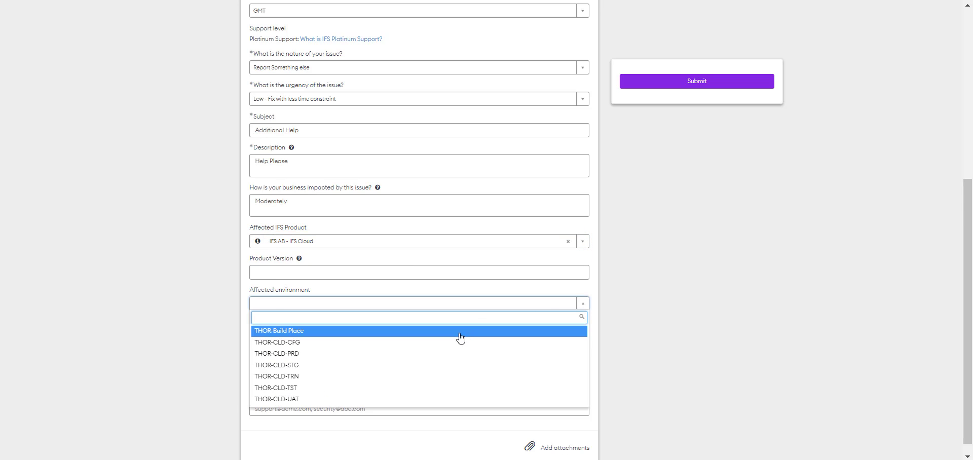
{"action": "left_click", "coordinate": [440, 363]}
Set capability Cloud Services with sub-capability Cloud Platform Patching & Maintenance, then submit the case.
{"action": "left_click", "coordinate": [569, 342]}
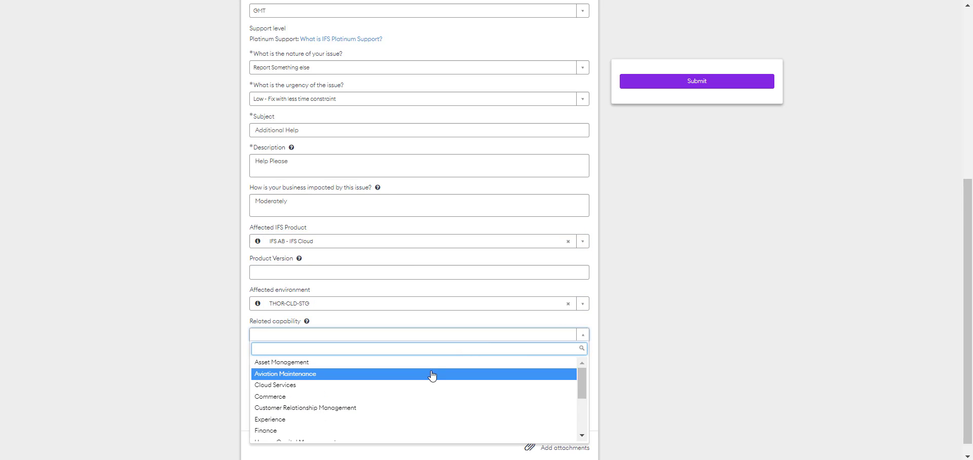
{"action": "left_click", "coordinate": [413, 386]}
{"action": "left_click", "coordinate": [572, 369]}
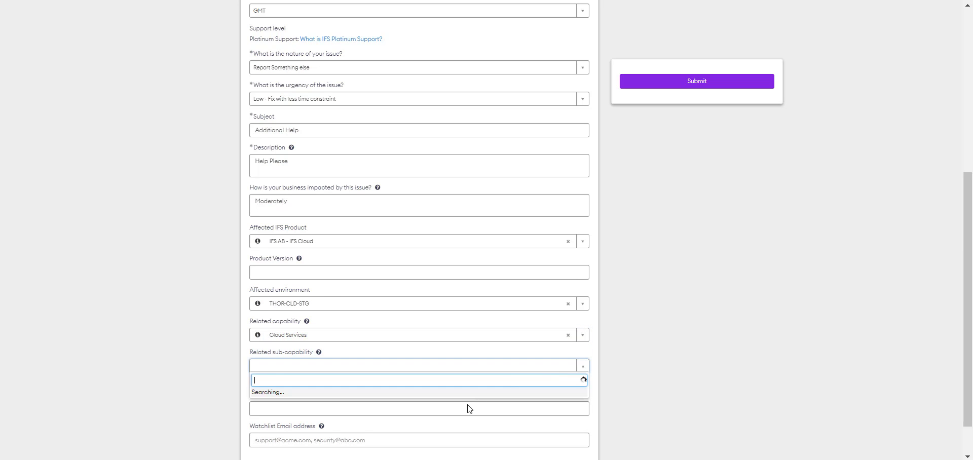
{"action": "left_click", "coordinate": [387, 339]}
{"action": "scroll", "coordinate": [791, 319], "scroll_direction": "down", "scroll_amount": 2}
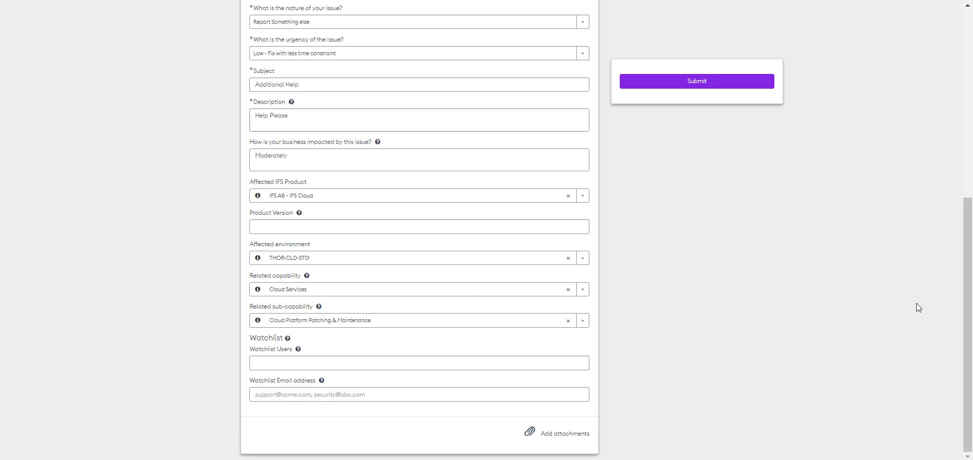
{"action": "left_click", "coordinate": [737, 80]}
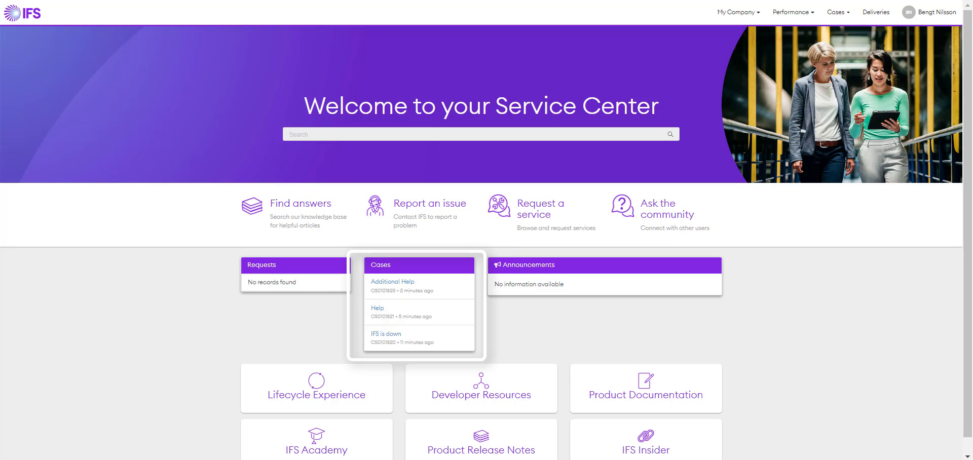
Show All Active Cases from the Cases menu and open the list's filter conditions.
{"action": "left_click", "coordinate": [838, 18]}
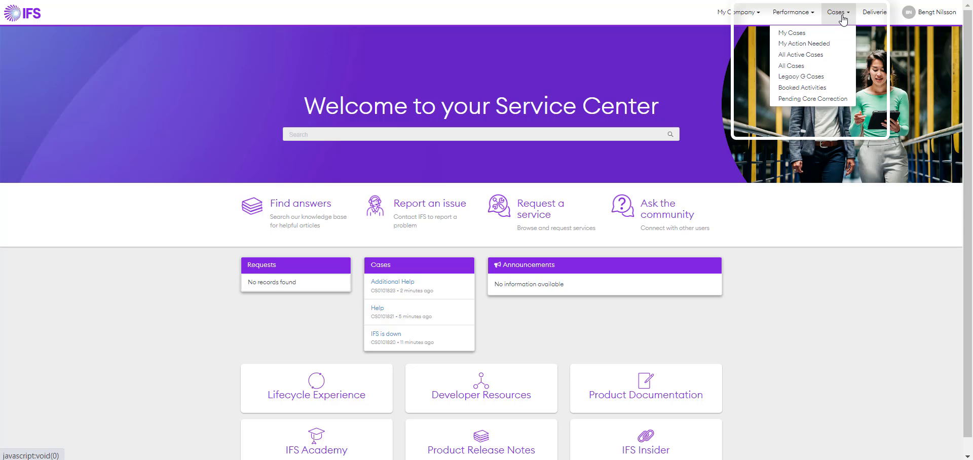
{"action": "left_click", "coordinate": [826, 55]}
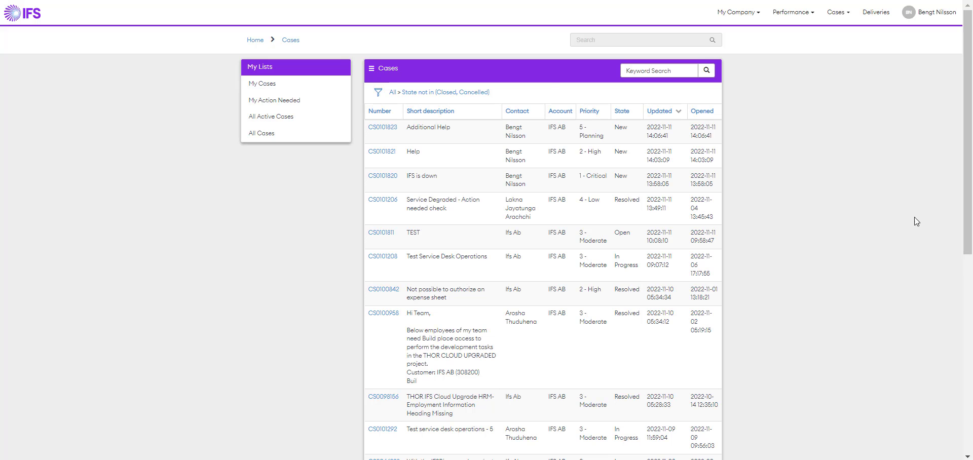
{"action": "left_click", "coordinate": [378, 94]}
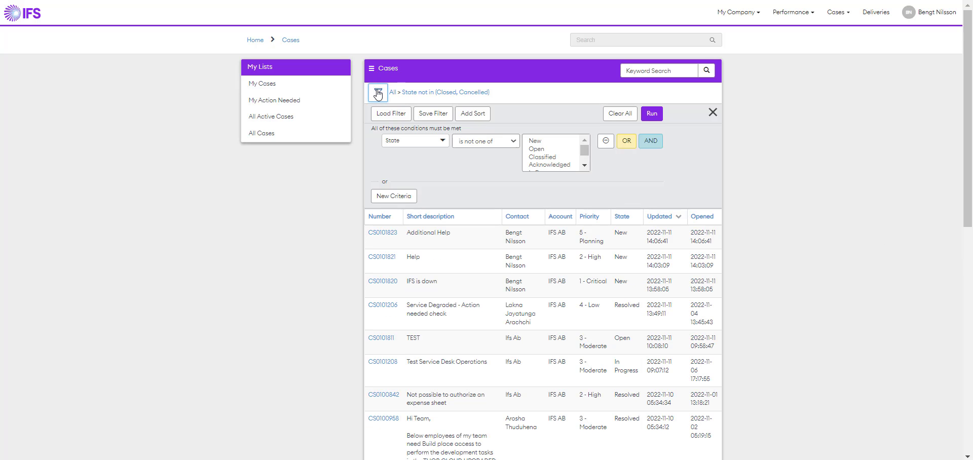